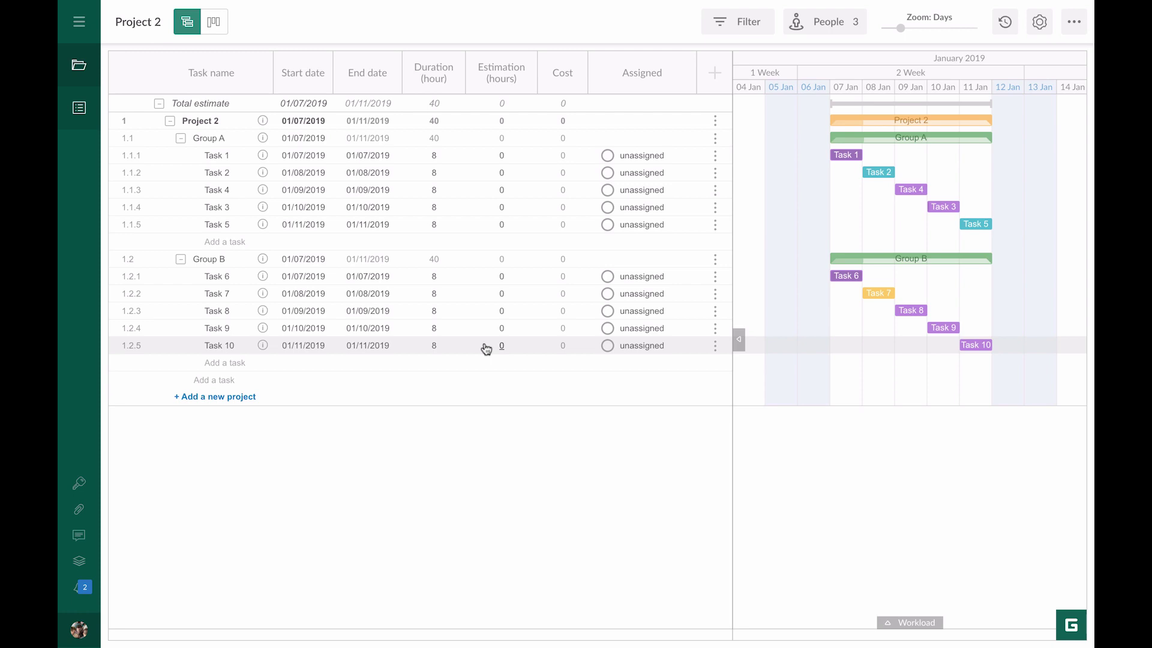
In People settings, keep the project owner's rate per hour and set the cost to 5.
left_click(818, 39)
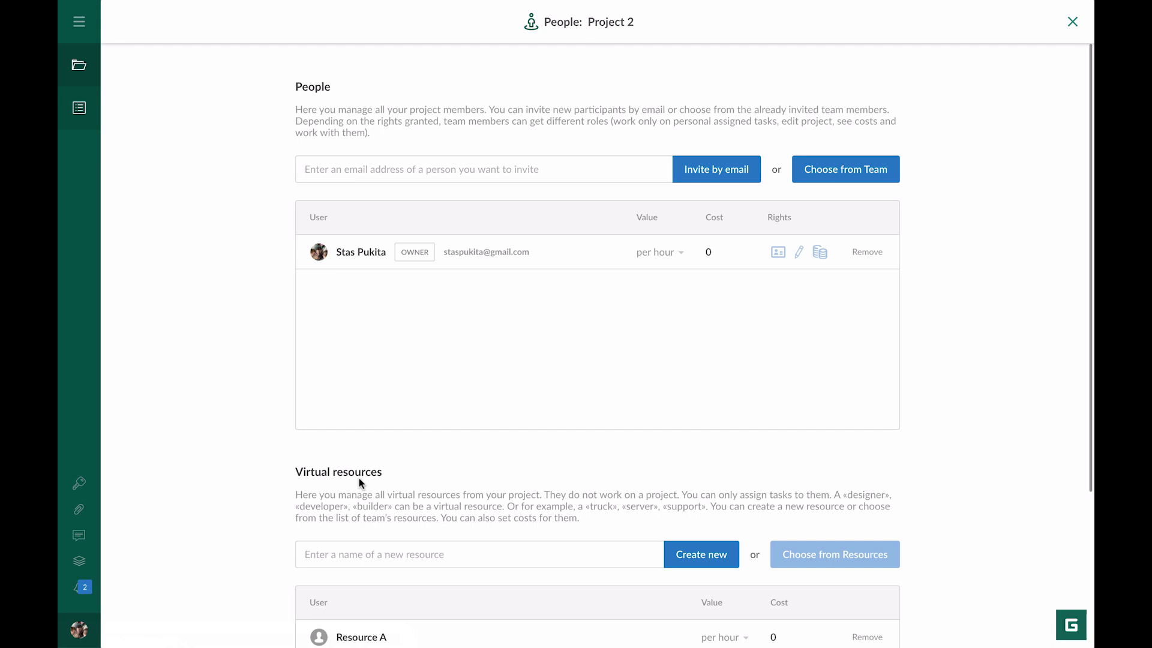
left_click(680, 252)
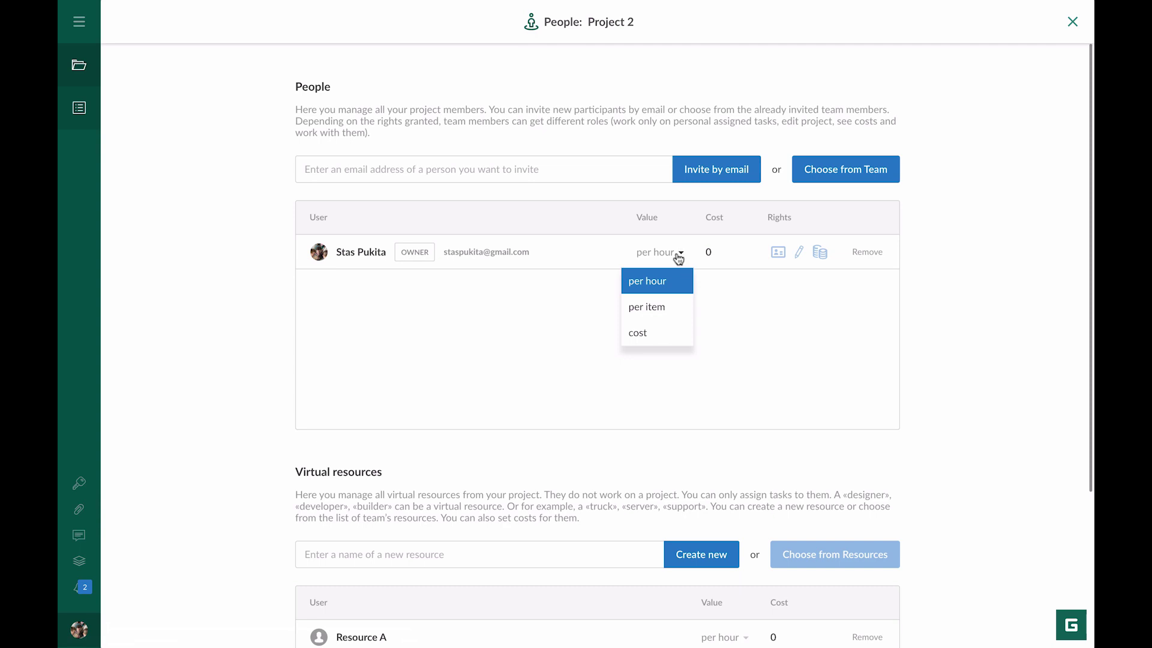
left_click(665, 283)
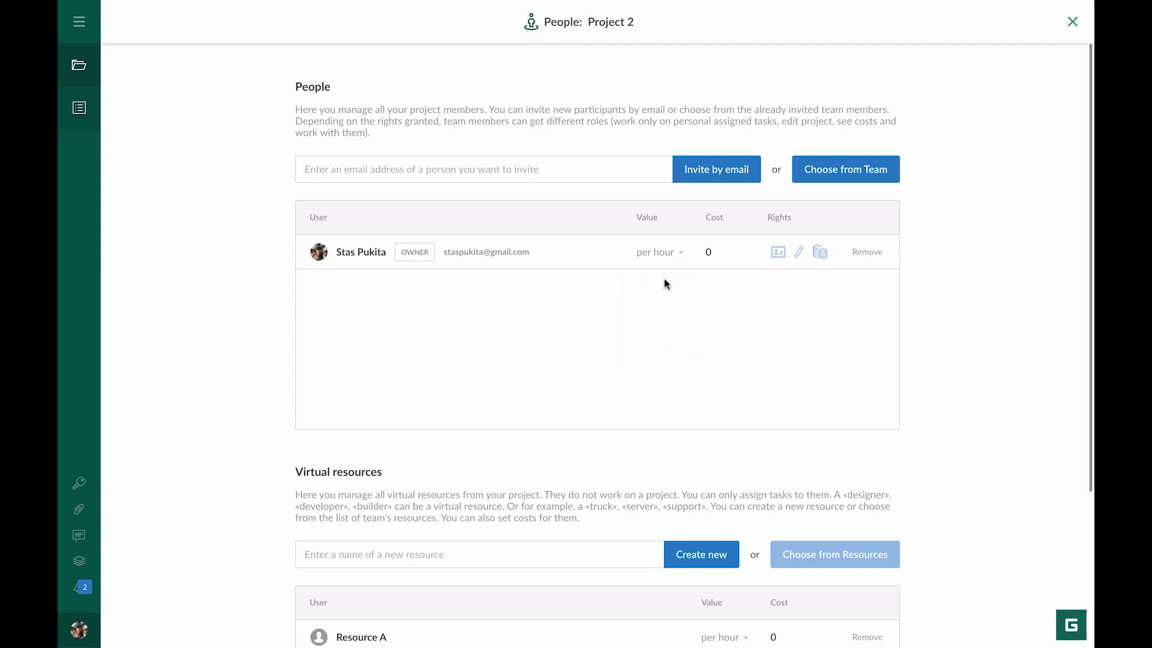
left_click(712, 252)
key("BackSpace")
type("5")
left_click(749, 308)
Assign the project owner to Task 1 for 8 hours, costing 40.
left_click(1070, 22)
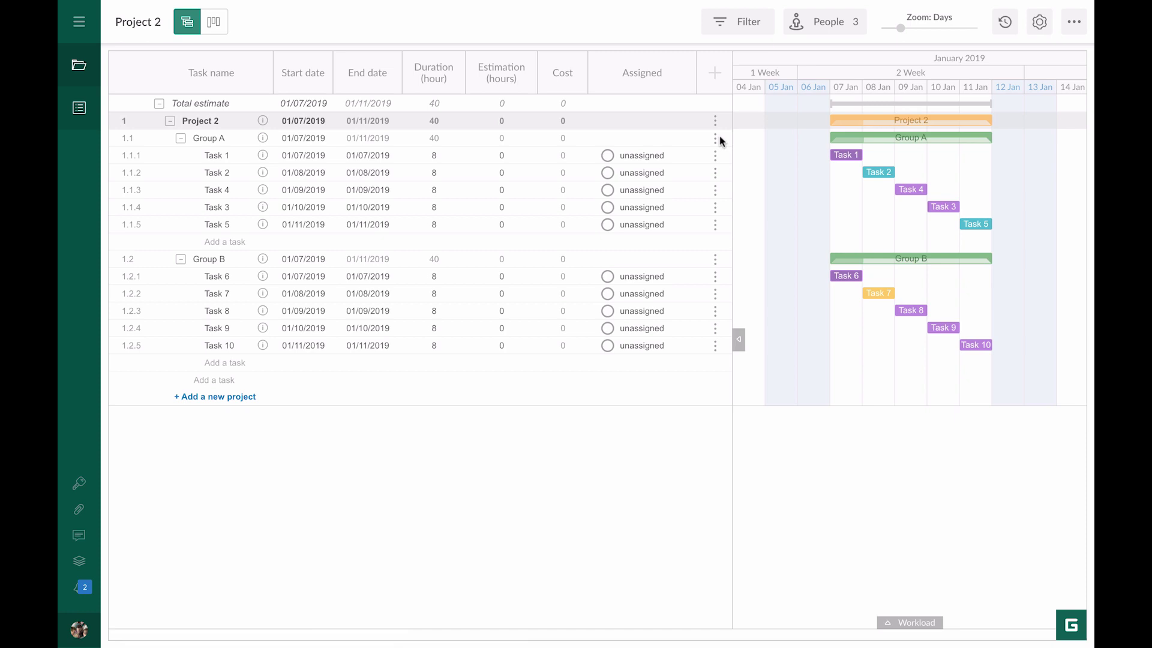
left_click(645, 156)
left_click(587, 203)
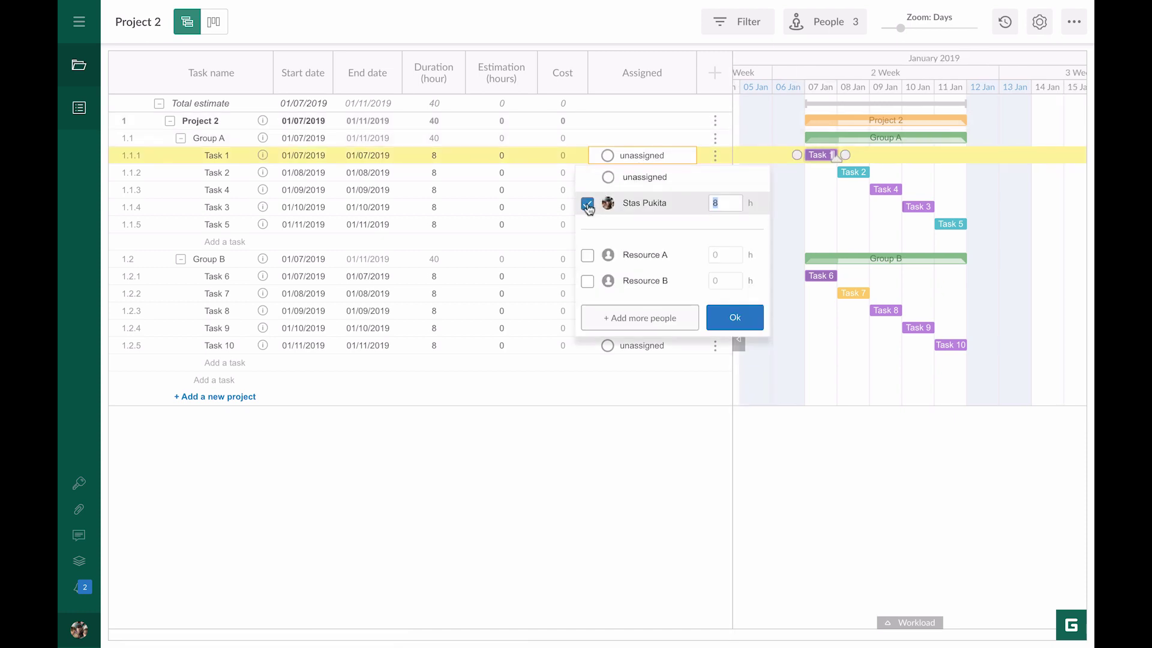
left_click(735, 317)
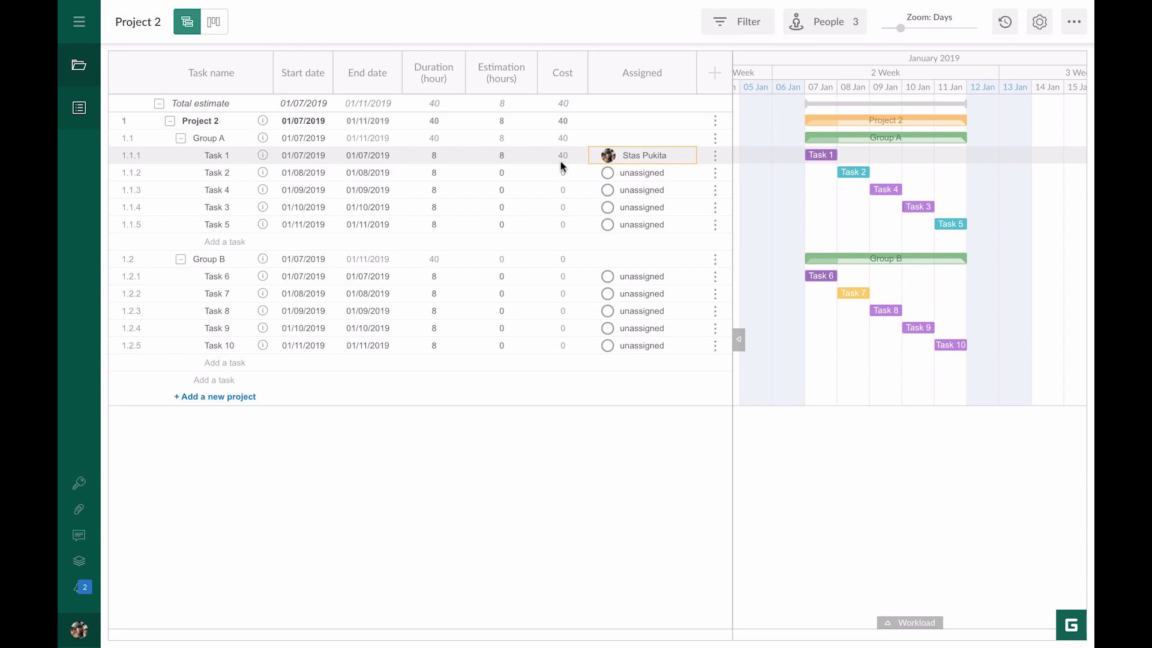
Set virtual Resource A's rate type to per item with a cost of 10.
left_click(798, 22)
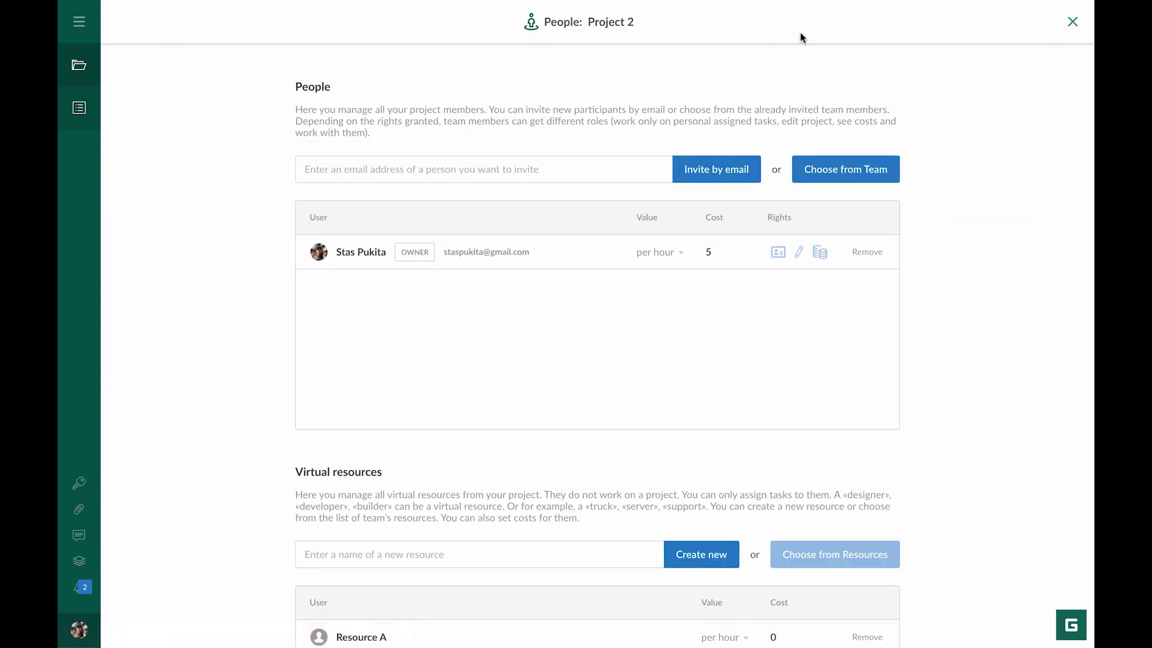
scroll(786, 463, "down", 3)
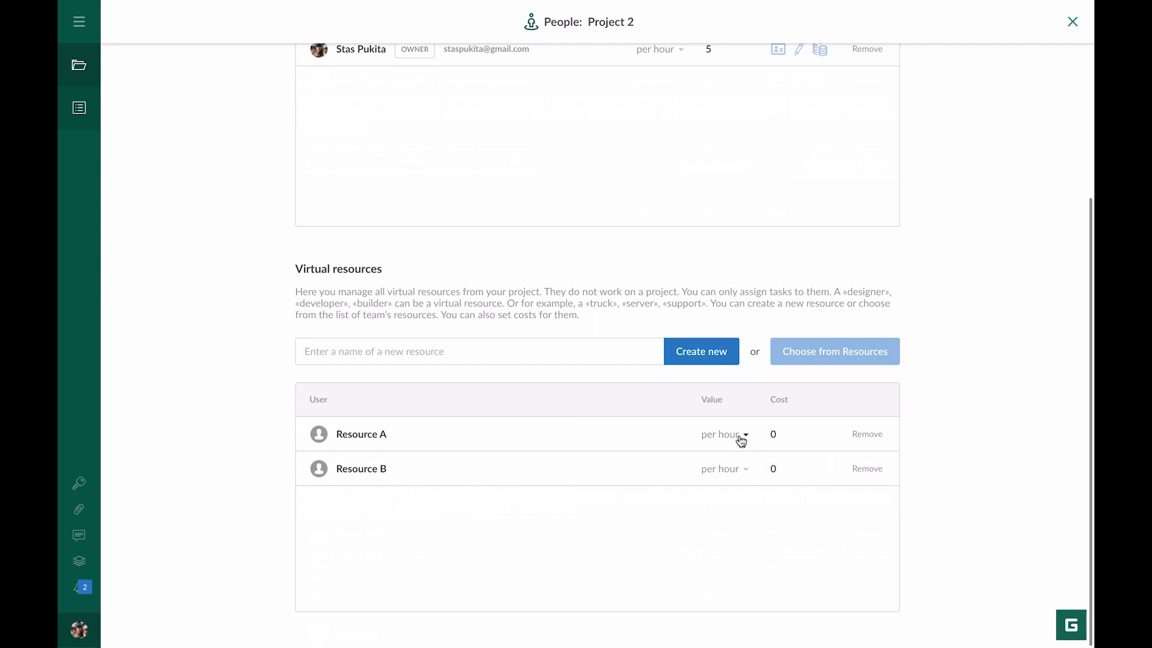
left_click(740, 435)
left_click(735, 491)
left_click(767, 457)
left_click(769, 436)
left_click_drag(769, 436, 778, 439)
type("10")
left_click(802, 399)
Assign Resource A to Task 2 for 5 items, costing 50.
left_click(1072, 22)
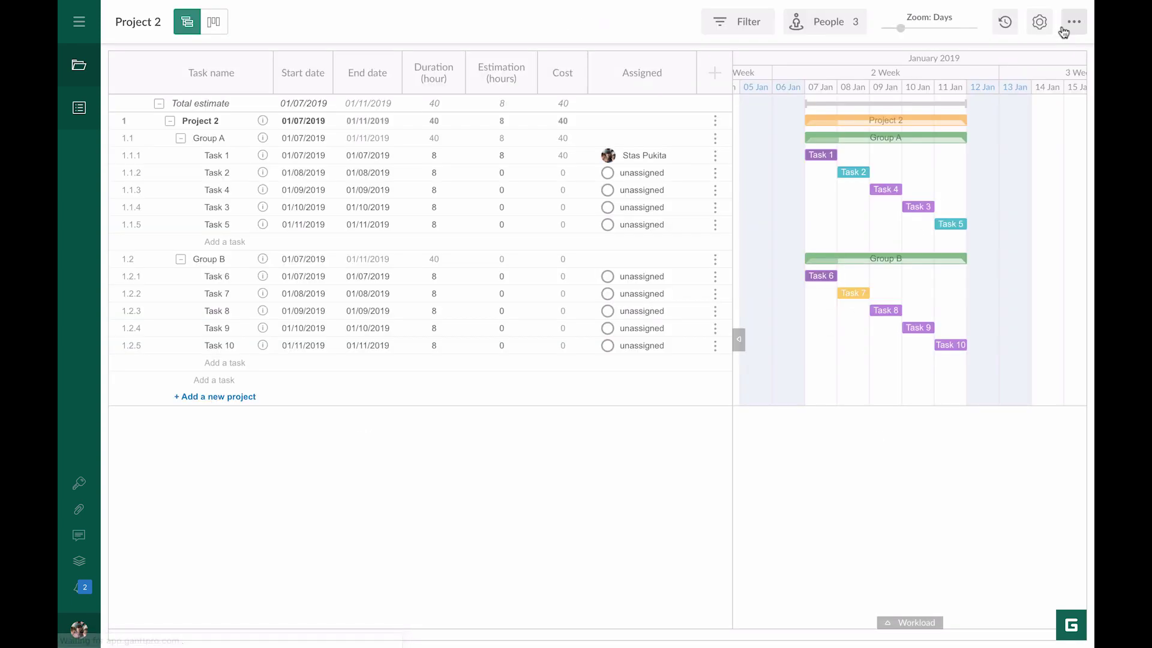
left_click(646, 174)
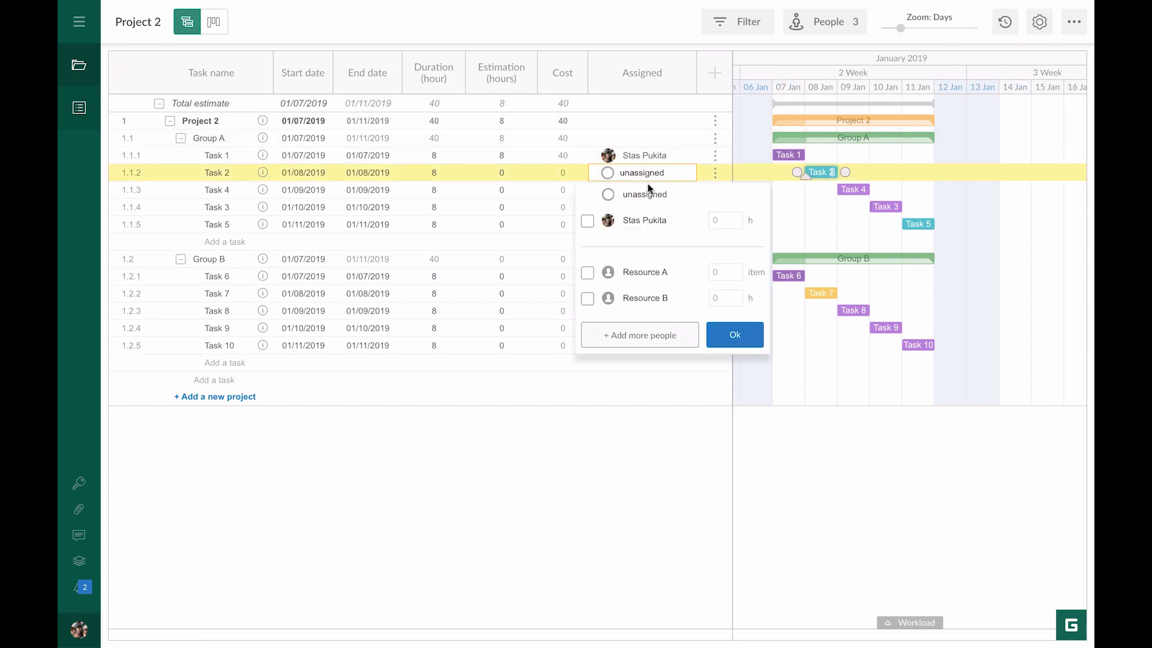
left_click(643, 273)
type("5")
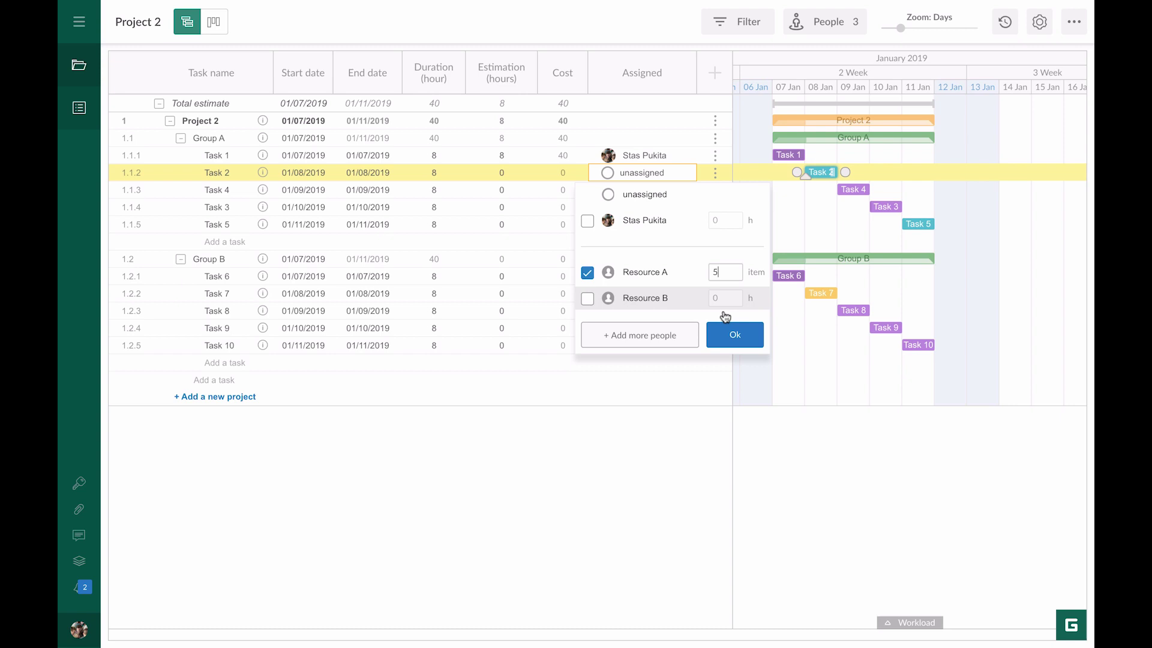
left_click(731, 335)
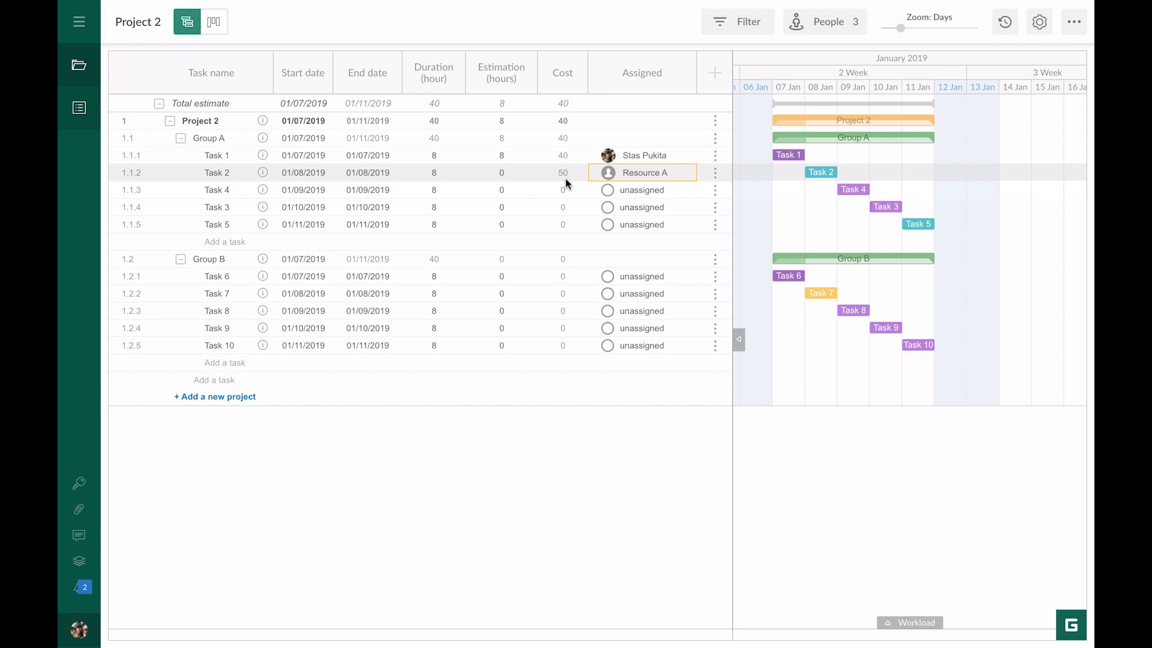
Change virtual Resource B's rate type from per hour to a fixed cost.
left_click(815, 23)
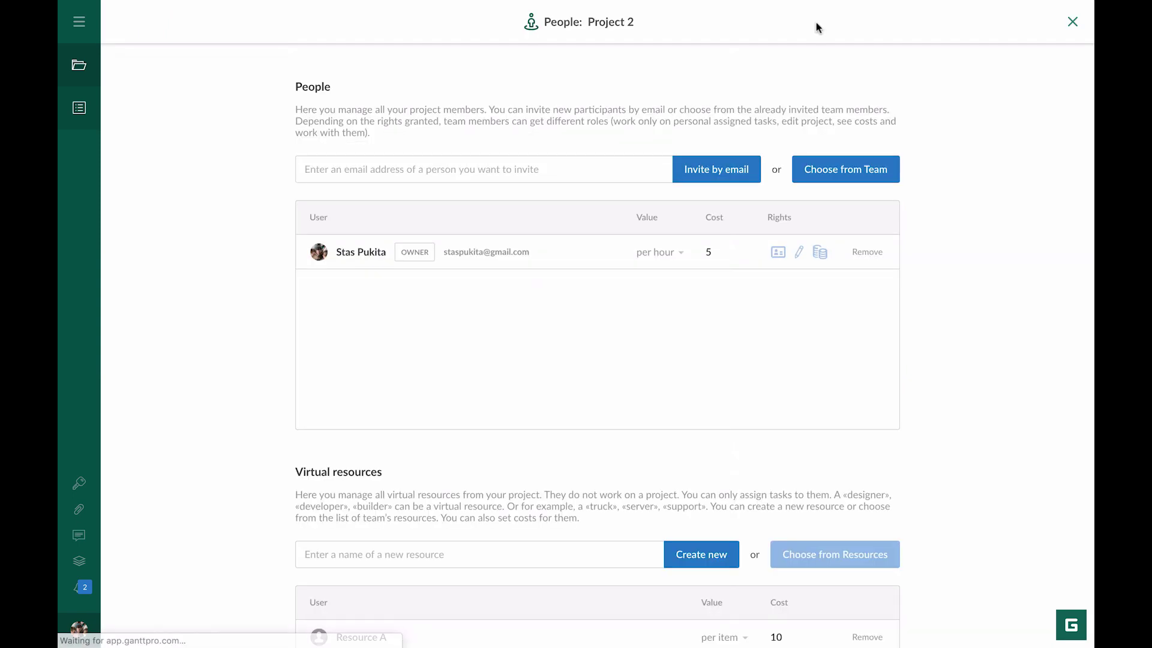
scroll(808, 318, "down", 4)
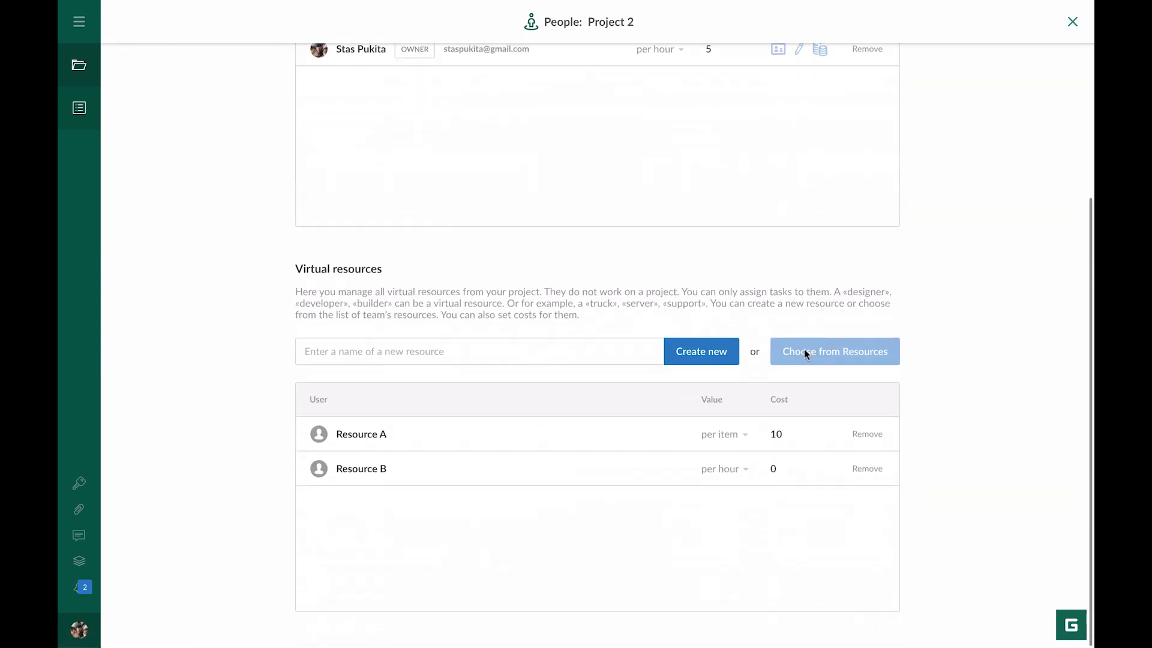
left_click(772, 437)
left_click(743, 470)
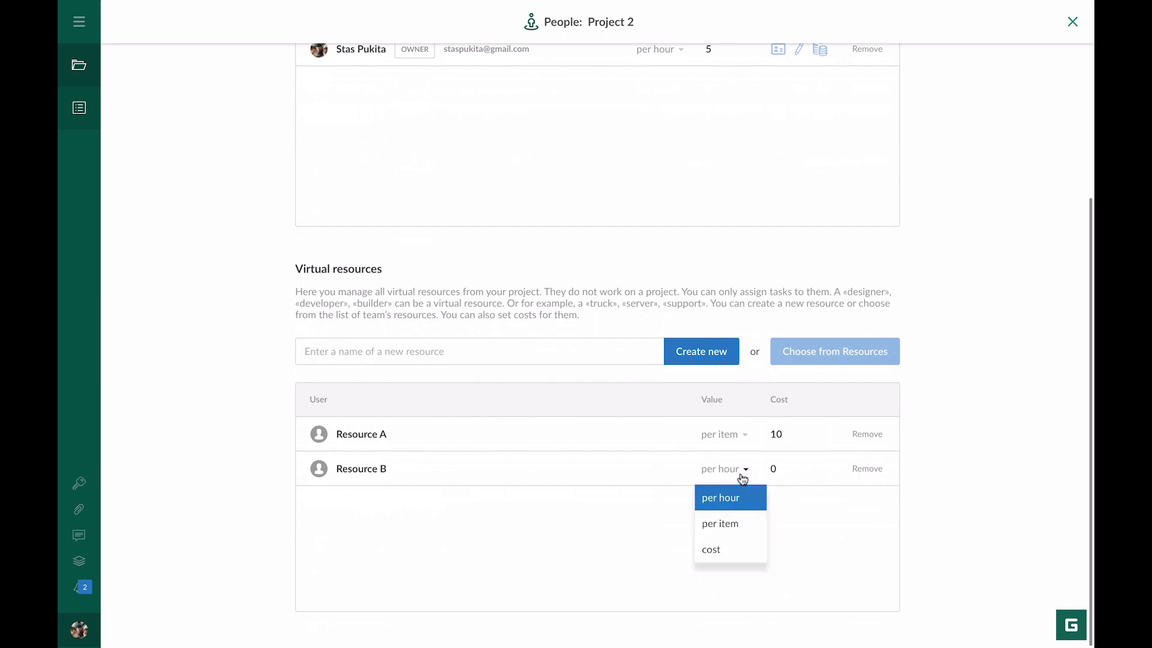
left_click(729, 544)
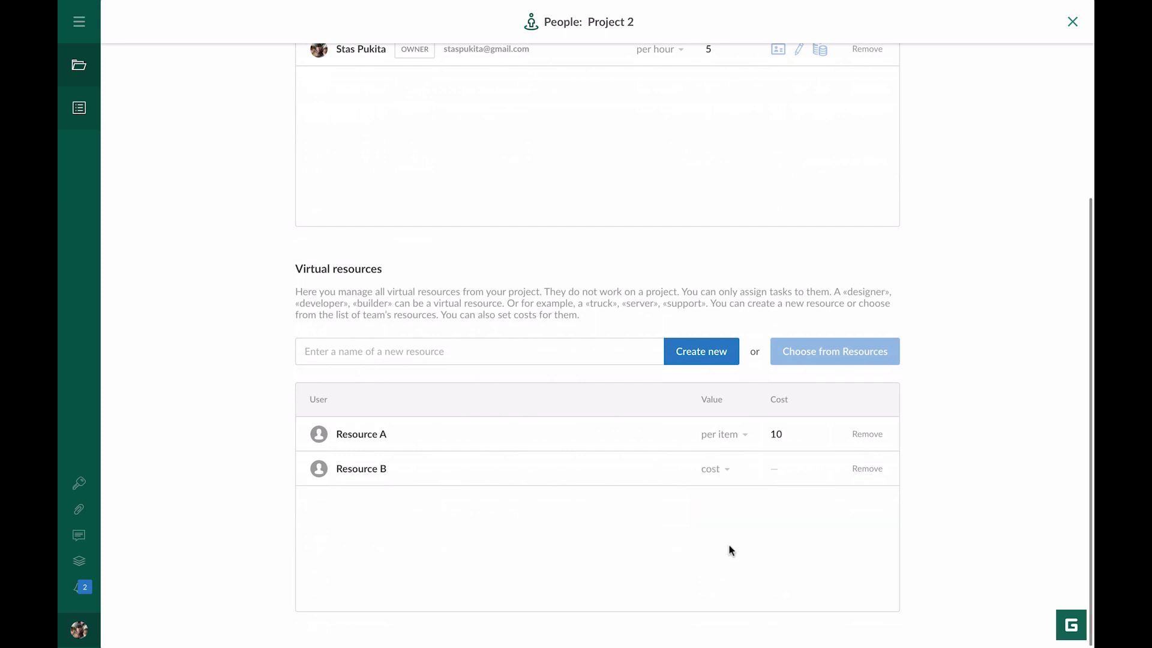
Assign Resource B to Task 3 with a fixed cost of 150.
left_click(1057, 38)
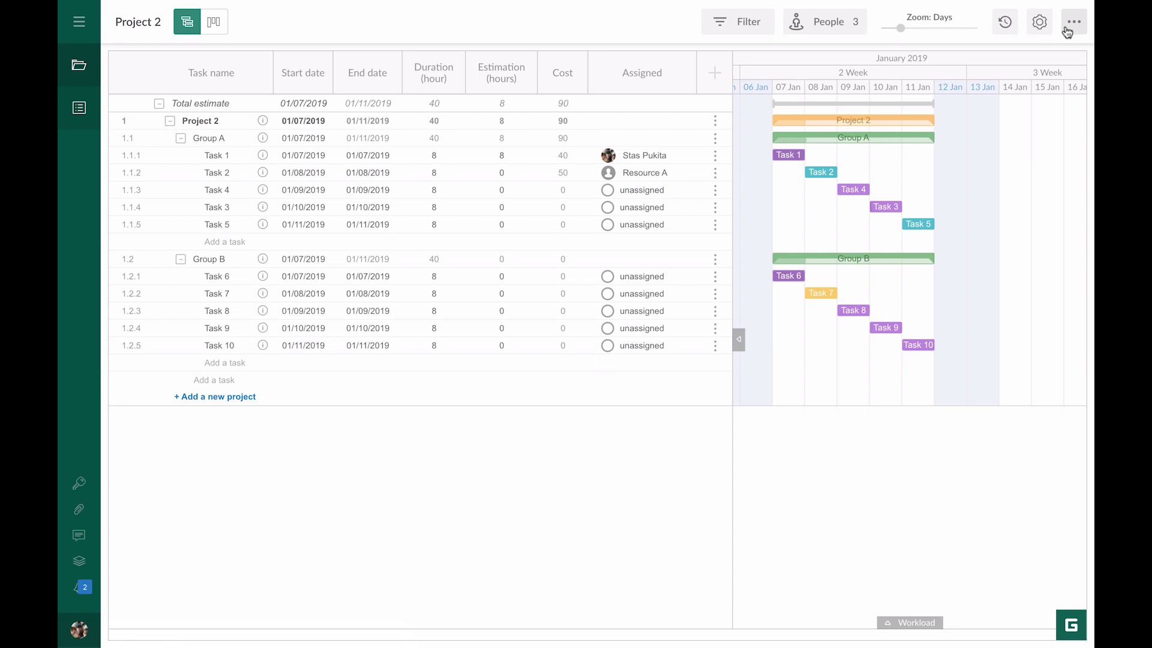
left_click(639, 202)
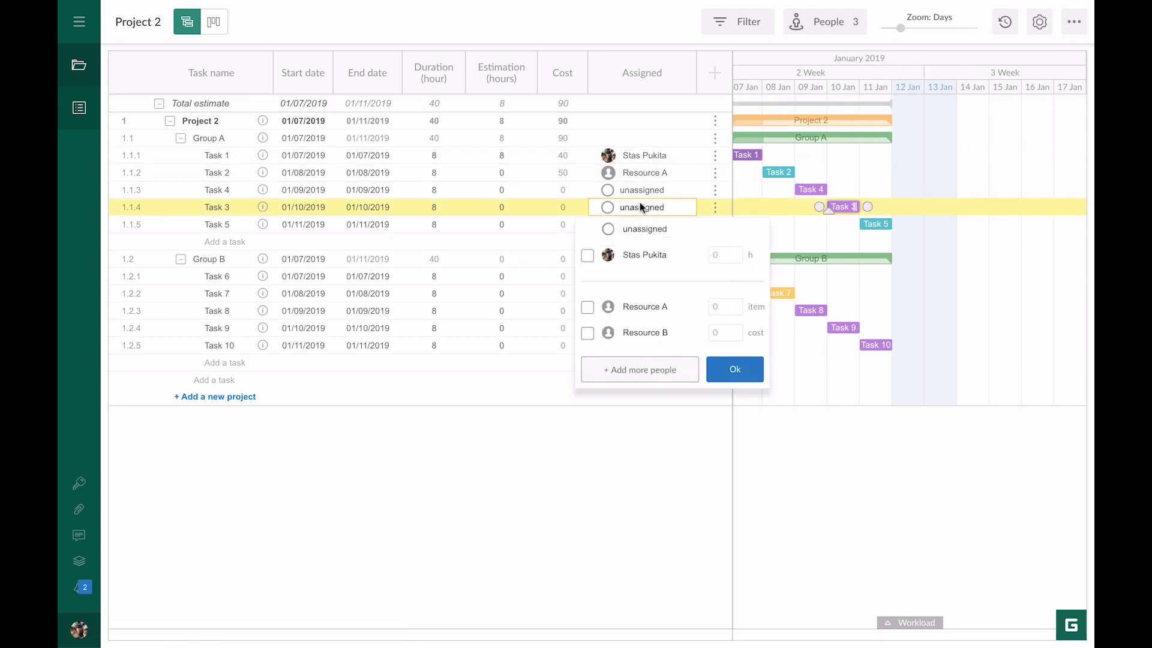
left_click(588, 333)
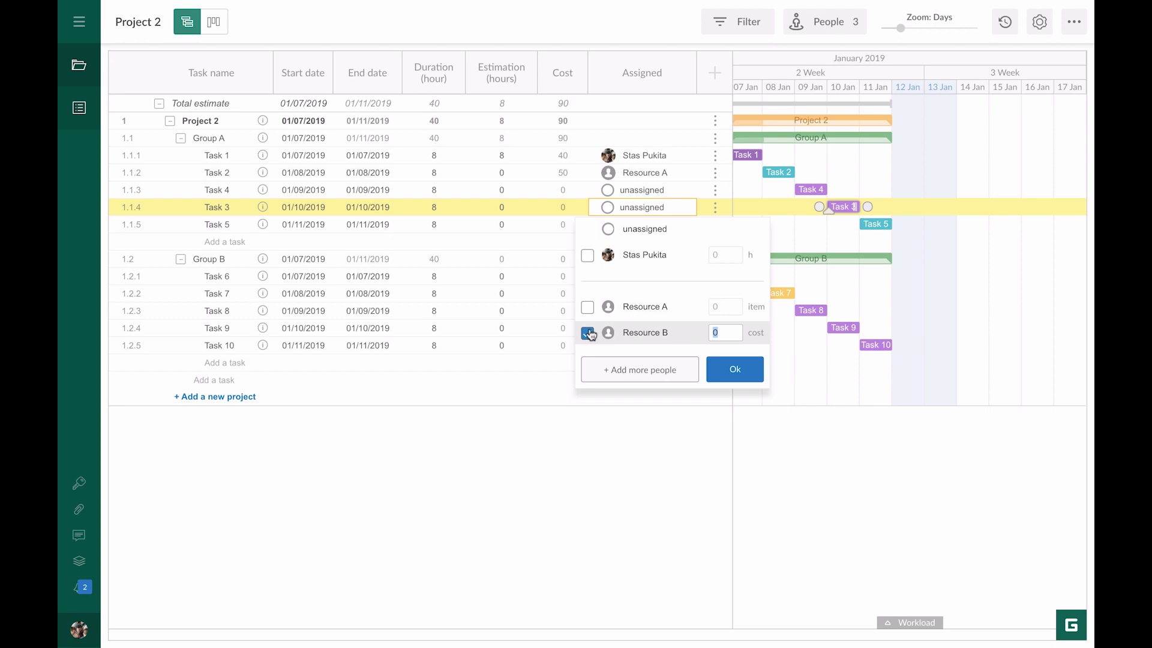
type("150")
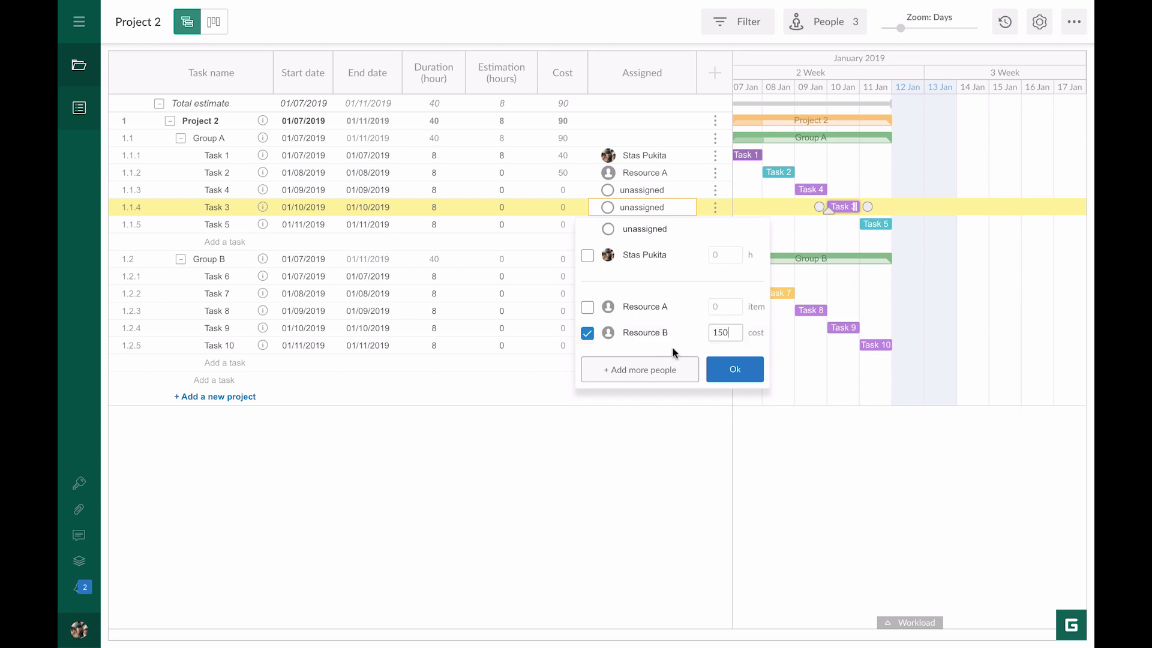
left_click(726, 367)
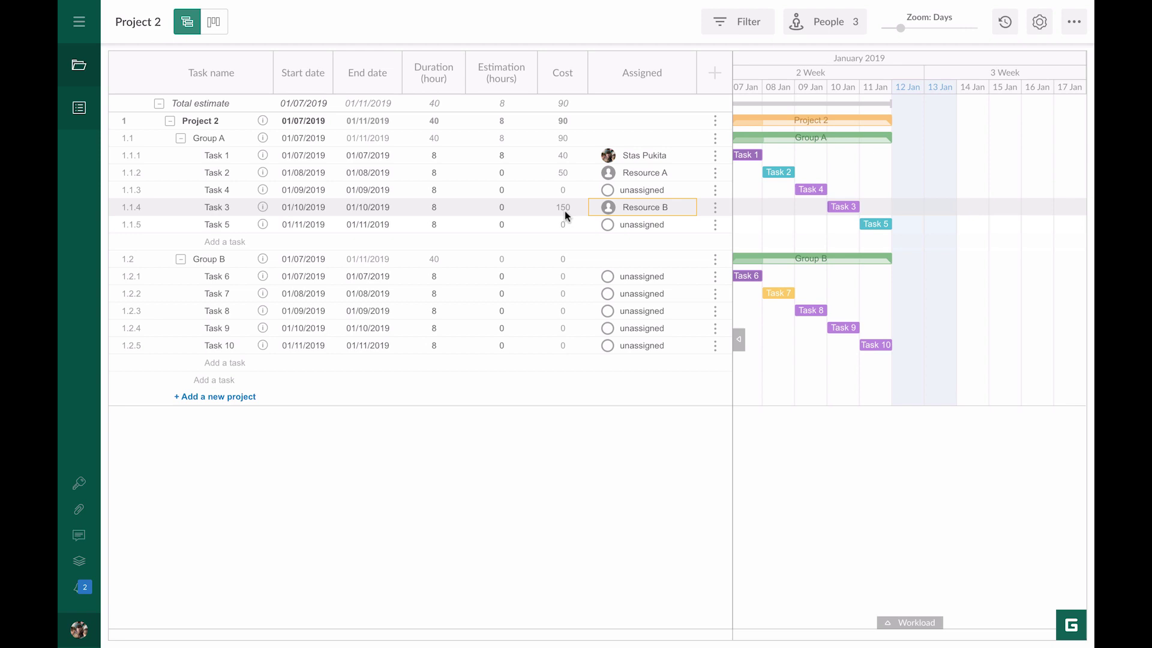
Assign Task 6 to the project owner for 8 hours and Resource A for 5 items.
left_click(631, 277)
left_click(587, 324)
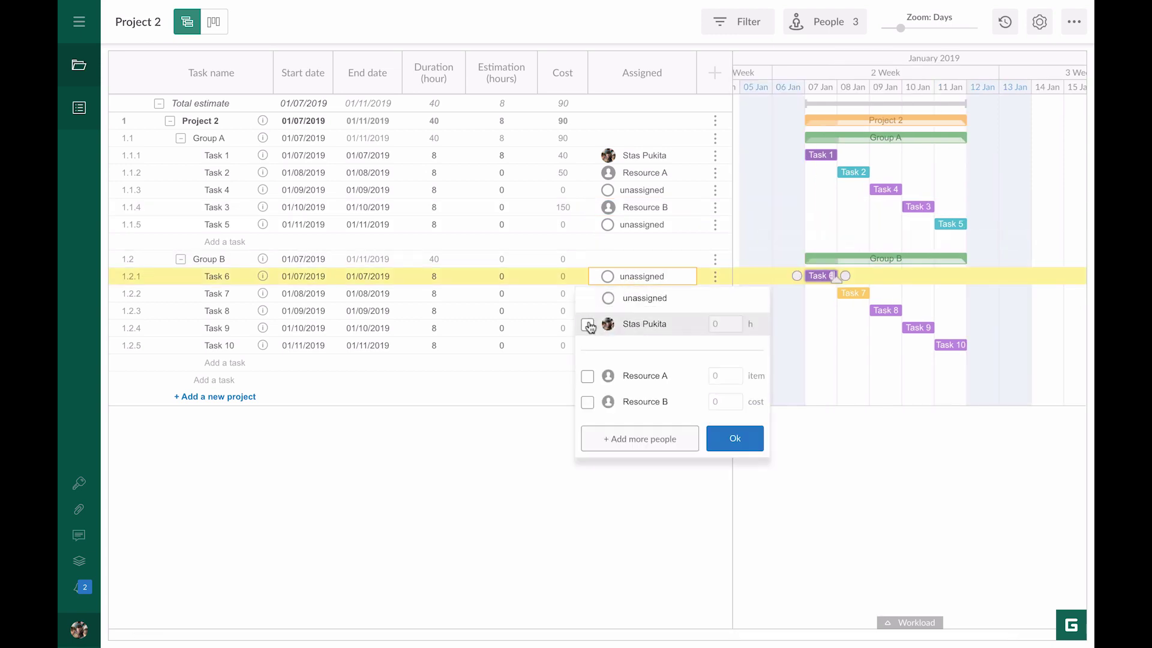
left_click(588, 376)
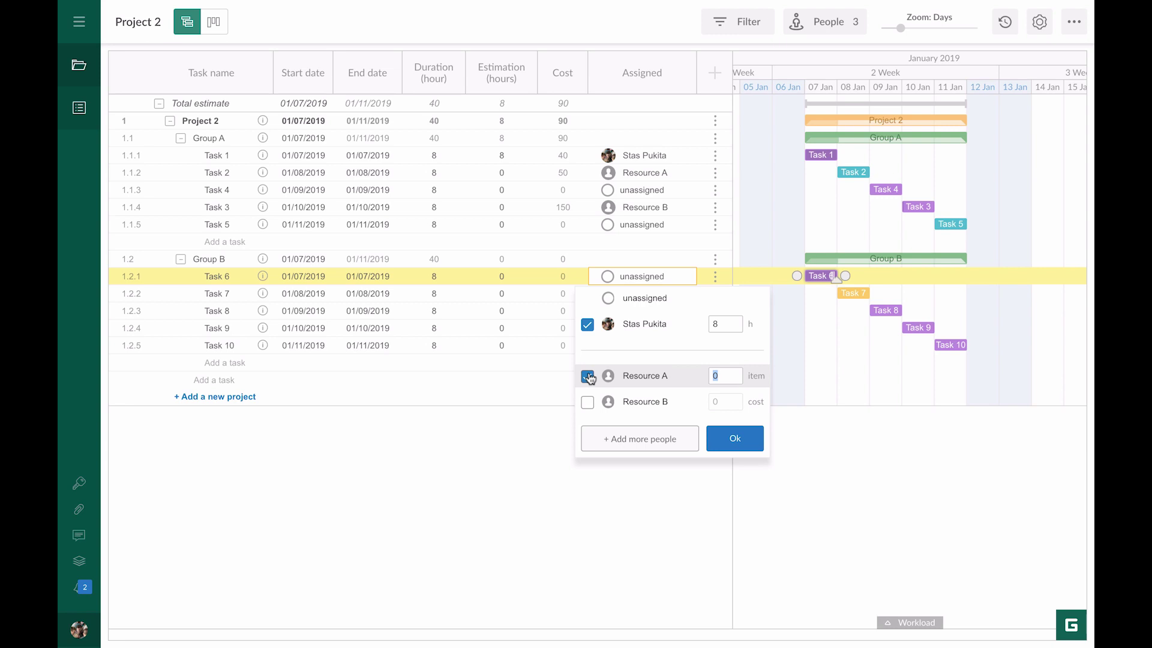
type("5")
left_click(718, 433)
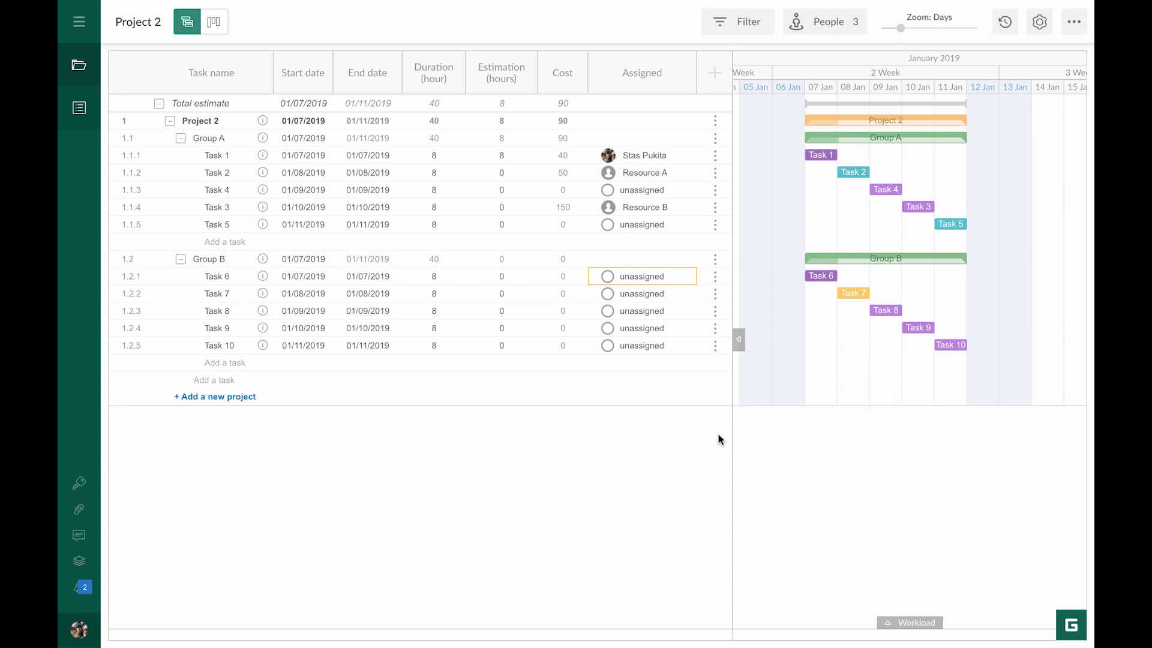